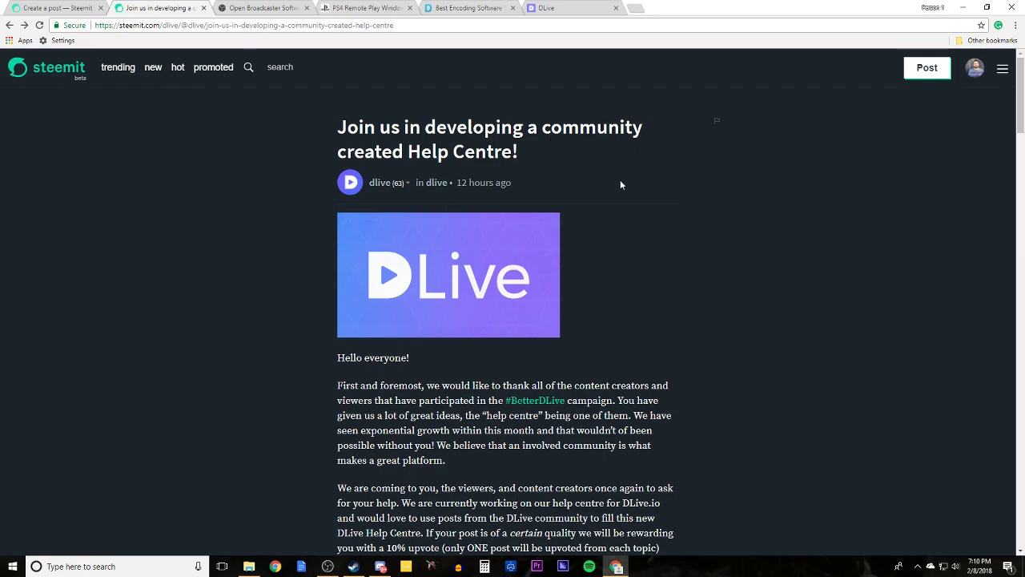
Glance at the PS4 Remote Play tab, then settle on the obsproject.com OBS Studio download page
scroll(305, 335, down, 5)
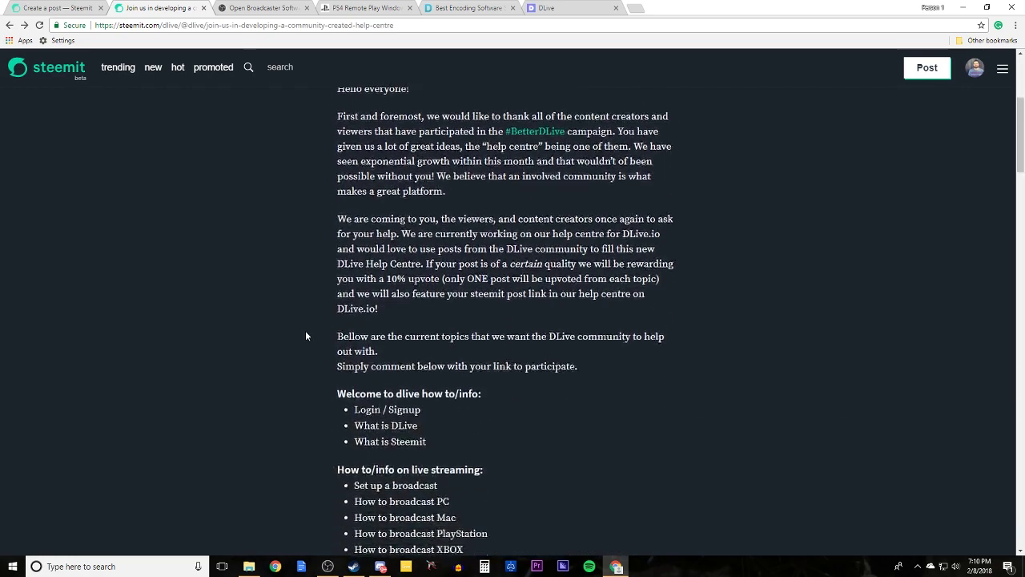
scroll(285, 341, down, 1)
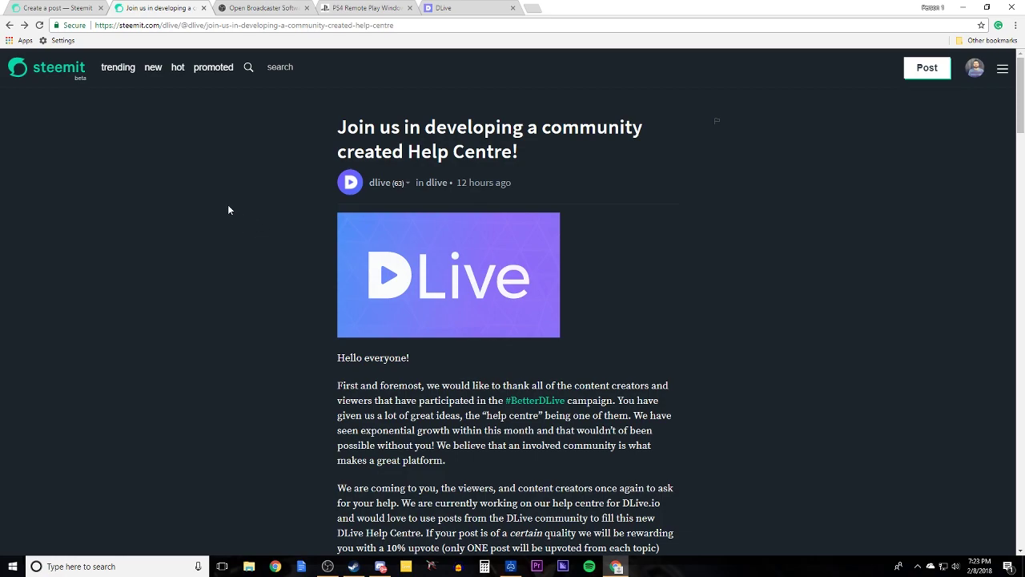
click(255, 9)
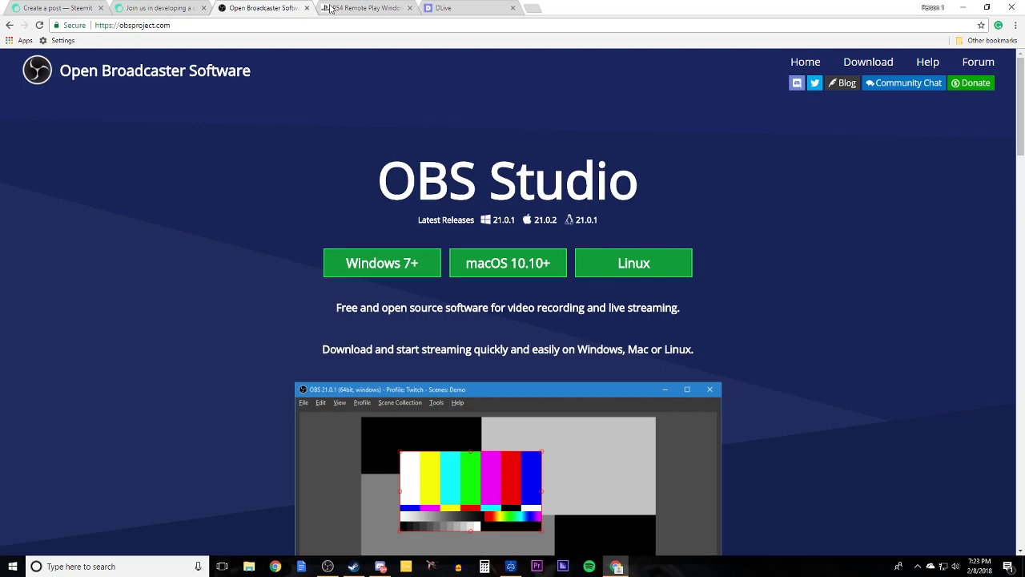
click(375, 9)
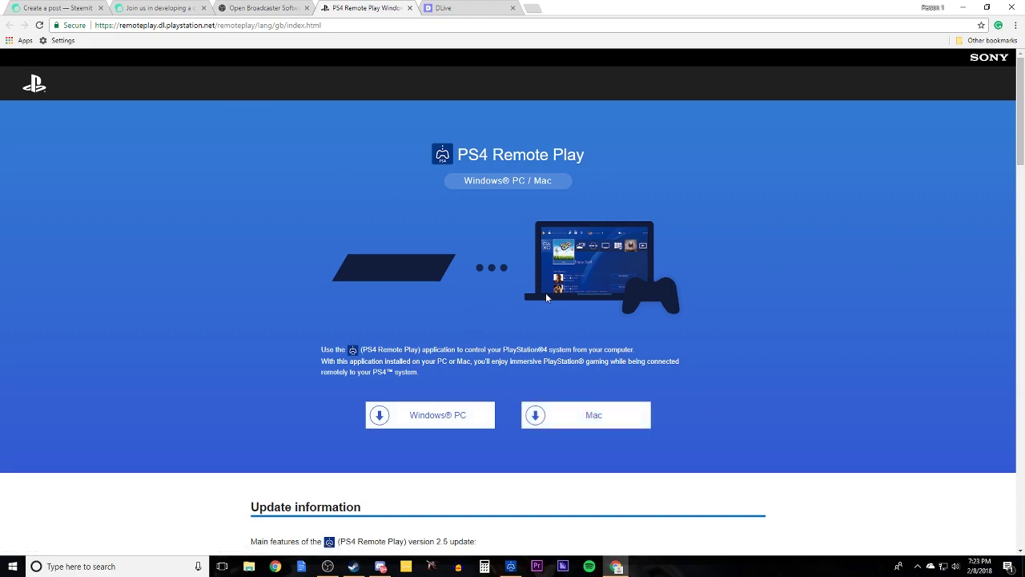
click(244, 8)
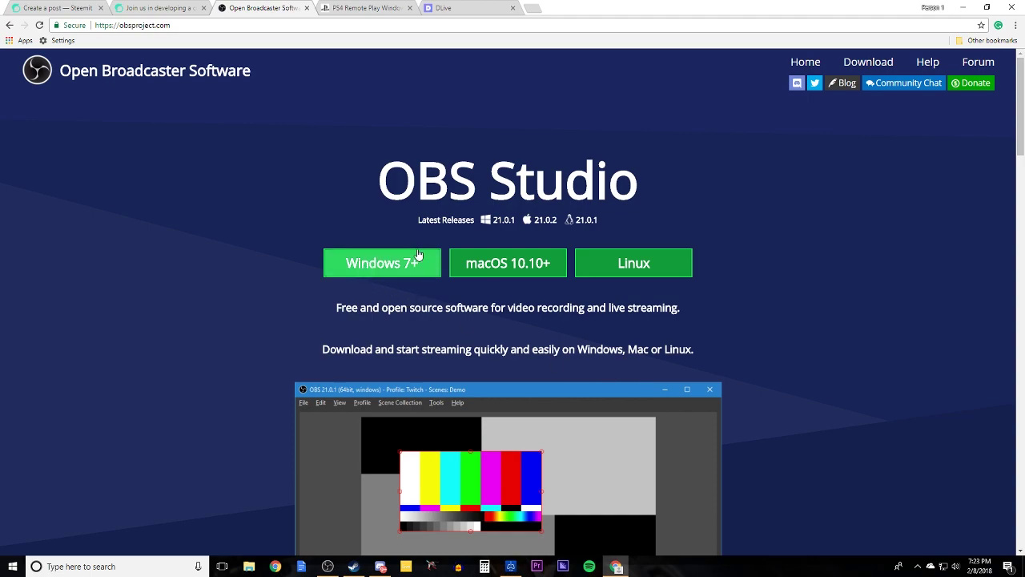
Review the PS4 Remote Play page's requirements and setup sections, returning to its top
click(369, 10)
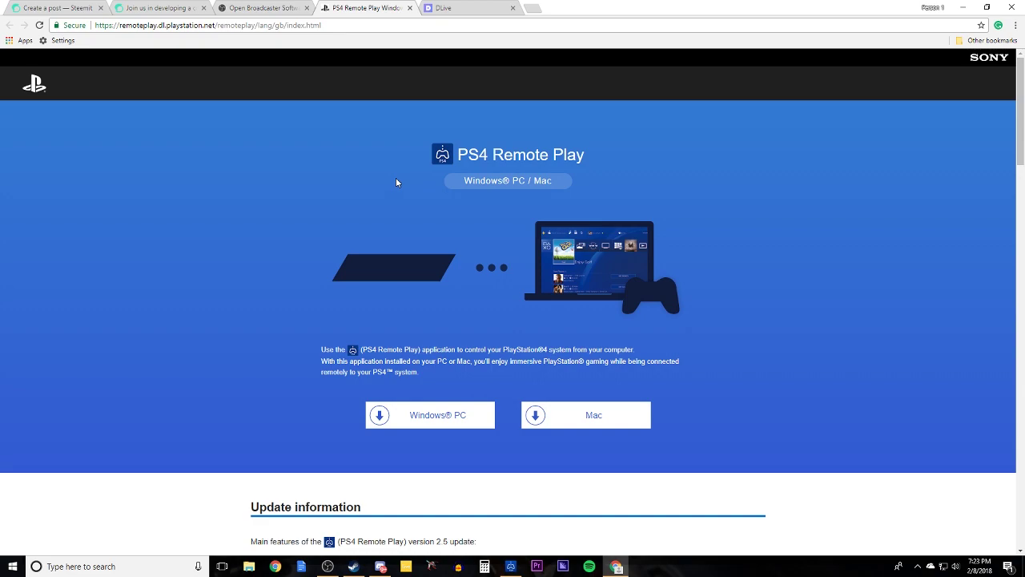
scroll(345, 264, down, 4)
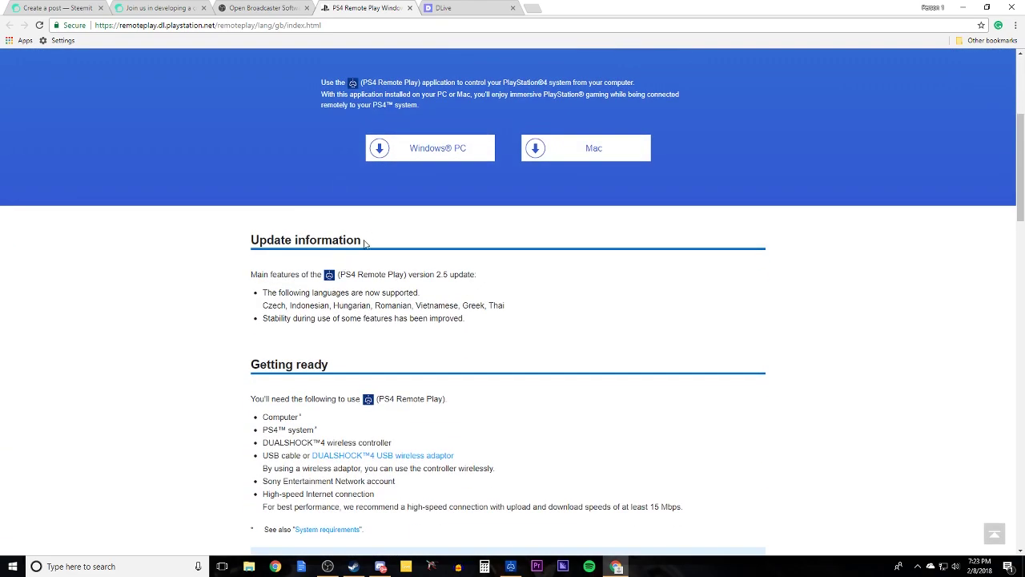
scroll(373, 280, down, 5)
scroll(377, 288, down, 2)
scroll(393, 300, up, 6)
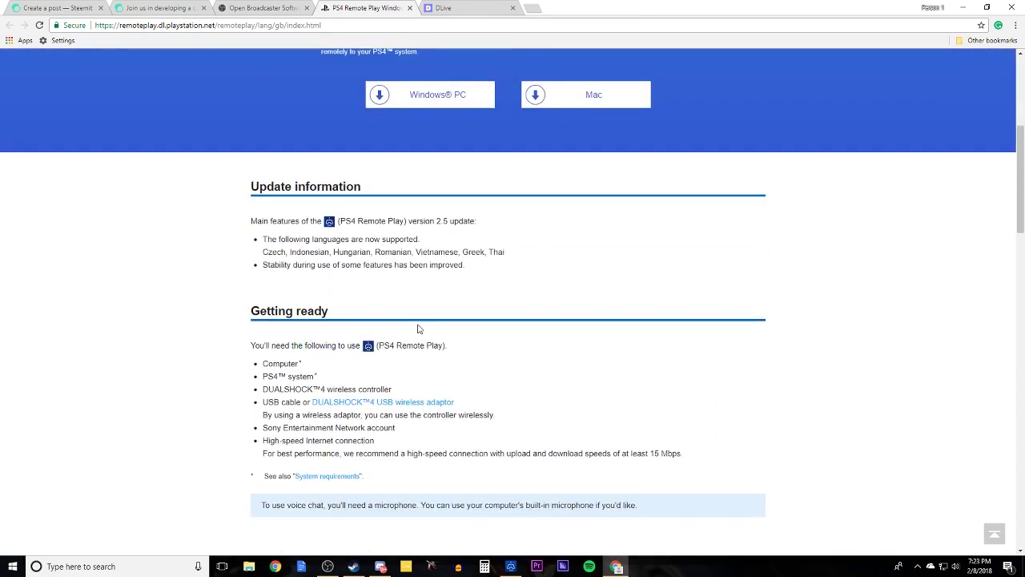
scroll(417, 328, up, 4)
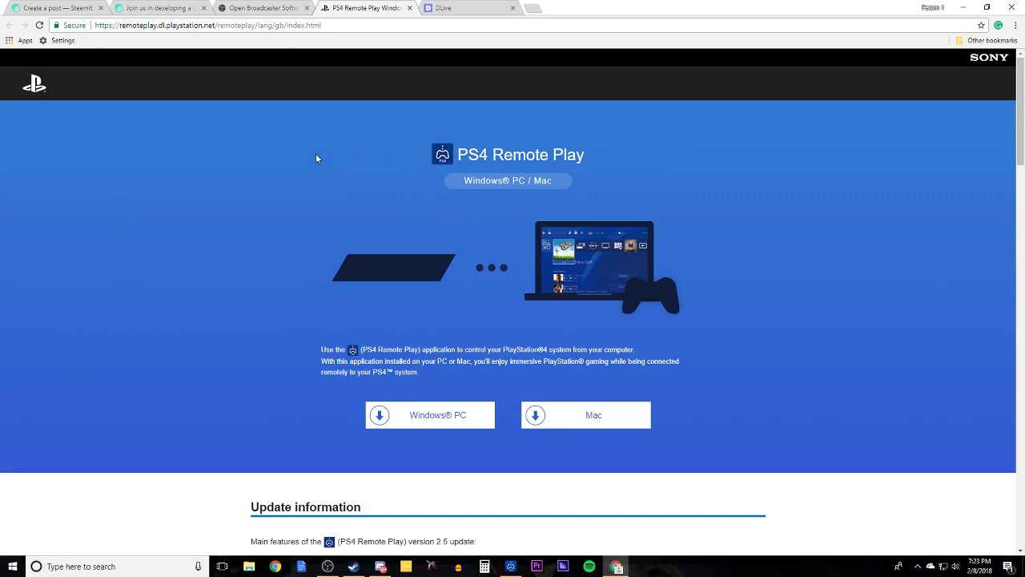
scroll(342, 228, down, 20)
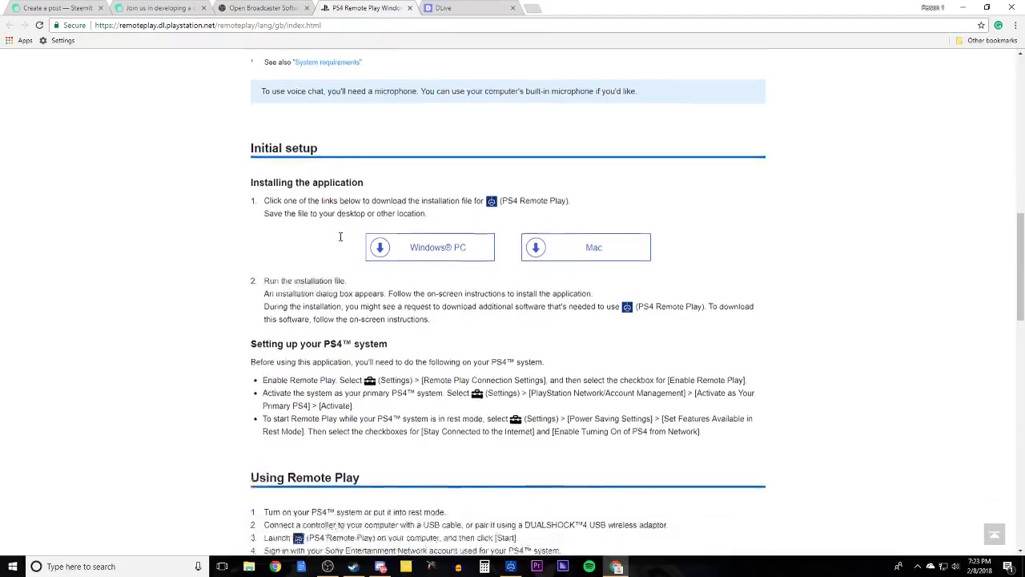
scroll(340, 237, down, 8)
scroll(337, 238, up, 13)
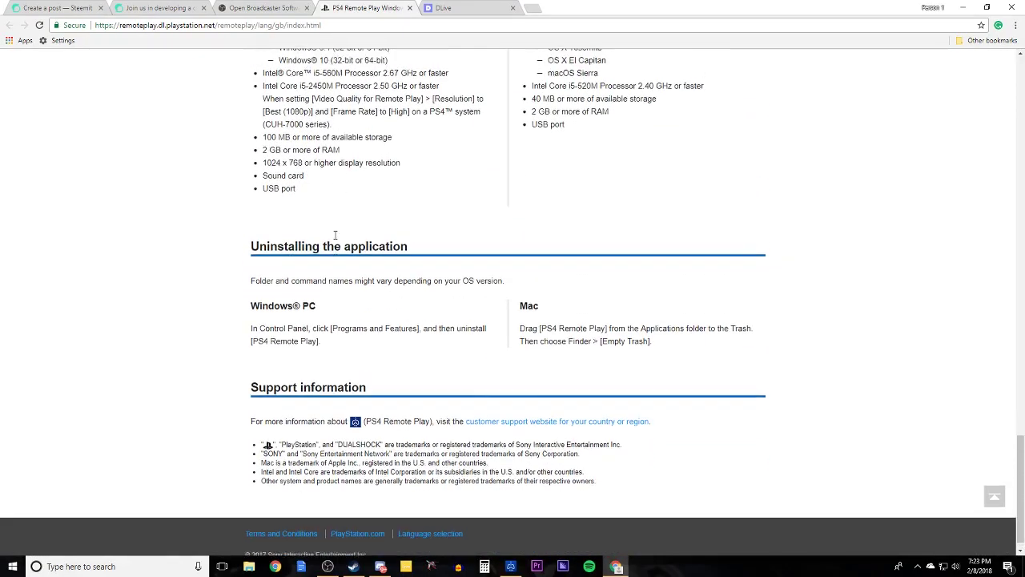
scroll(336, 238, up, 10)
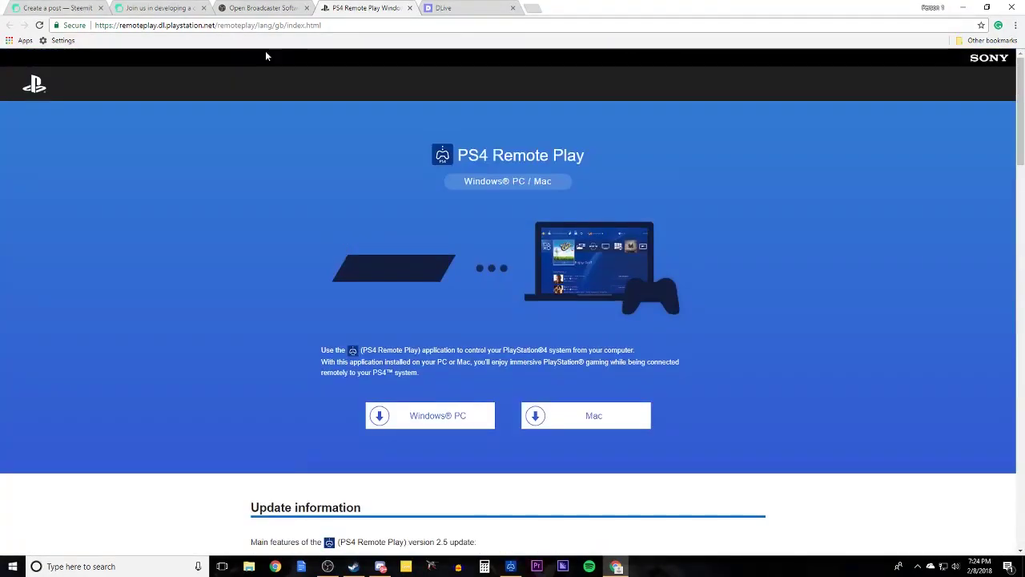
Flick between the OBS Studio and PS4 Remote Play tabs, ending on PS4 Remote Play
click(256, 16)
click(352, 9)
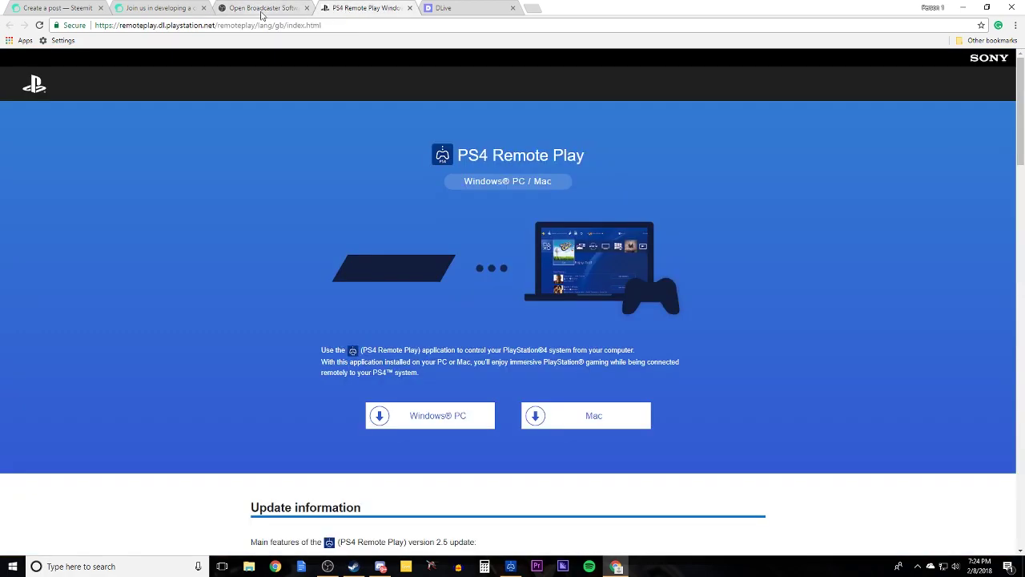
click(261, 15)
click(355, 9)
click(279, 10)
click(353, 9)
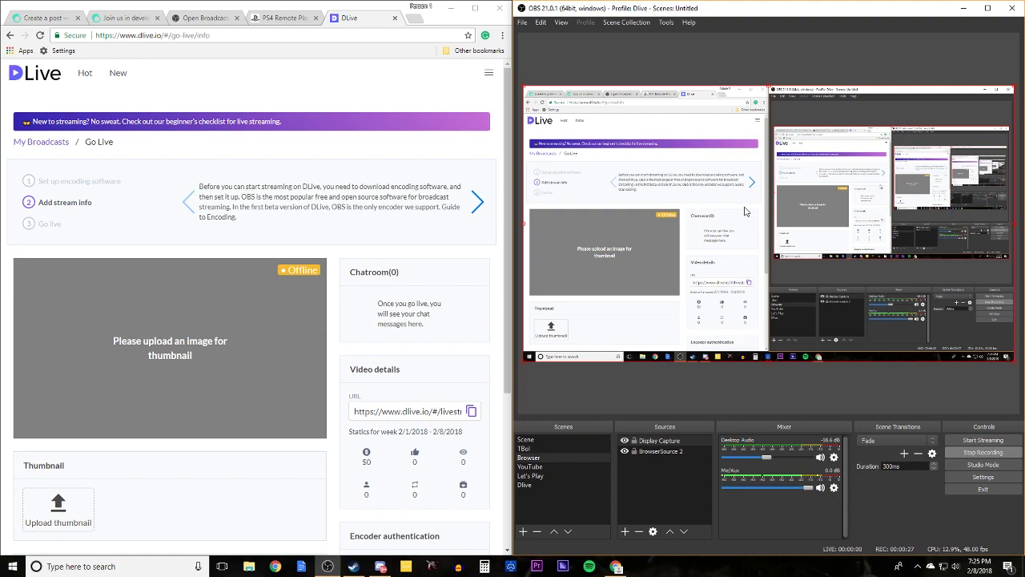
Launch the PS4 Remote Play app from the taskbar beside OBS Studio
click(511, 566)
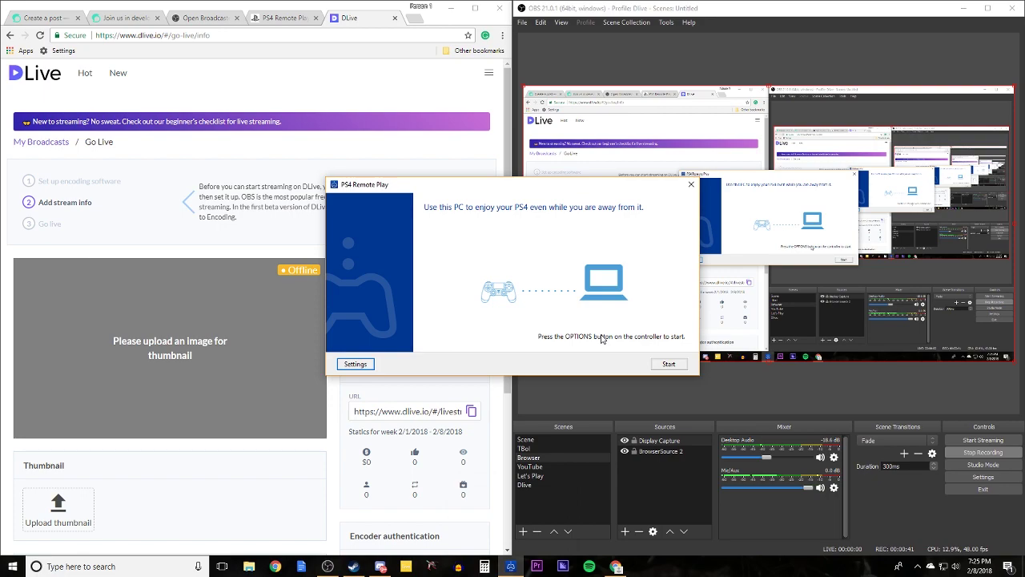
Connect Remote Play to the PS4 and show Paragon's 'PRESS ANY BUTTON' screen full-screen
click(669, 365)
click(669, 364)
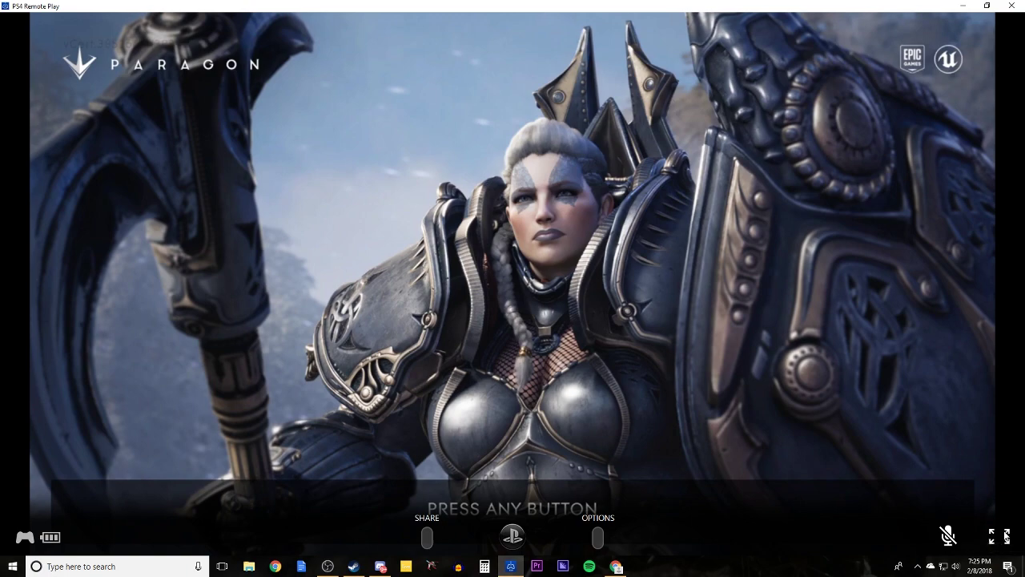
click(1000, 536)
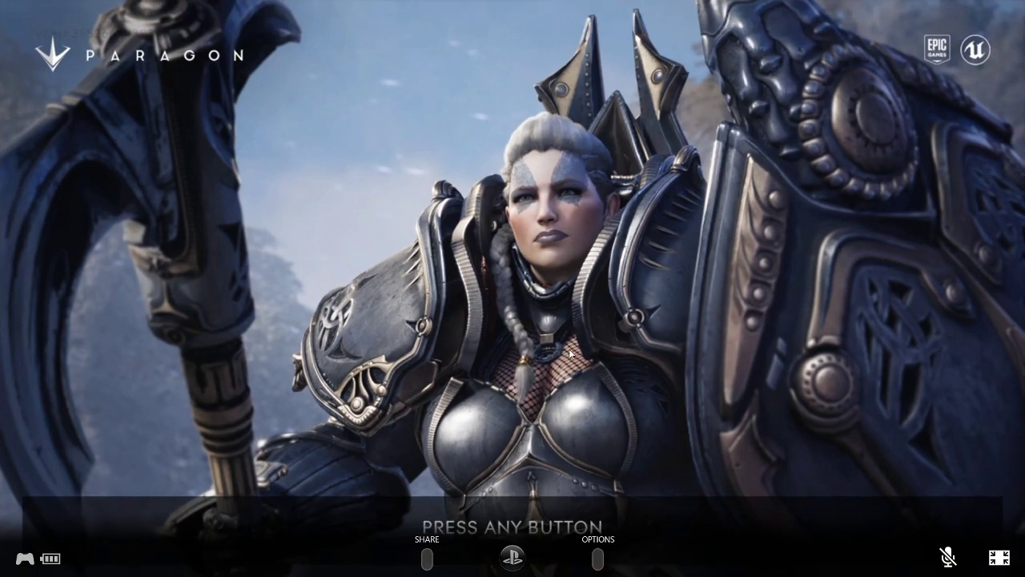
Switch with Alt+Tab to the DLive Go Live window in Chrome
key(alt+Tab)
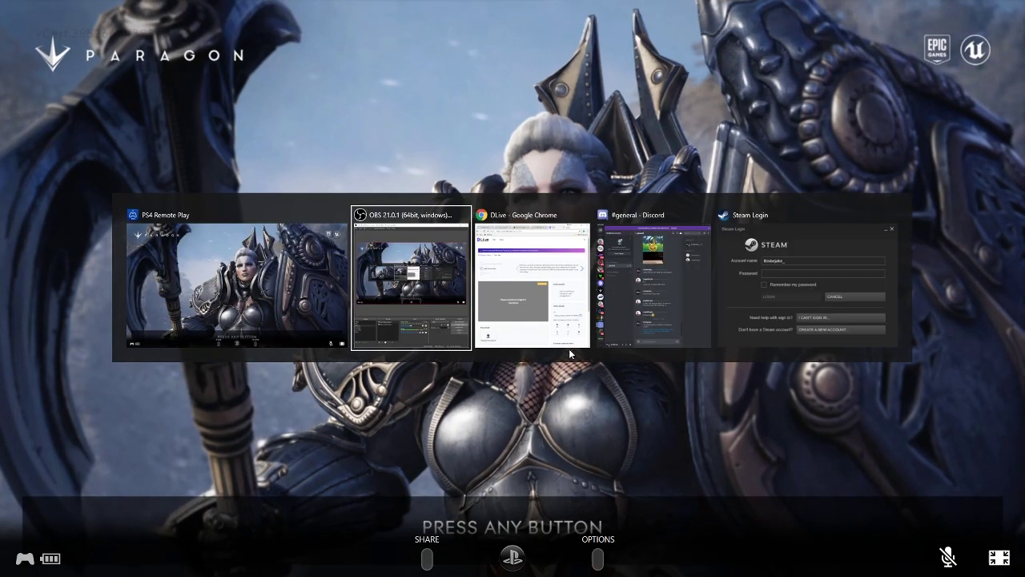
key(alt+Tab)
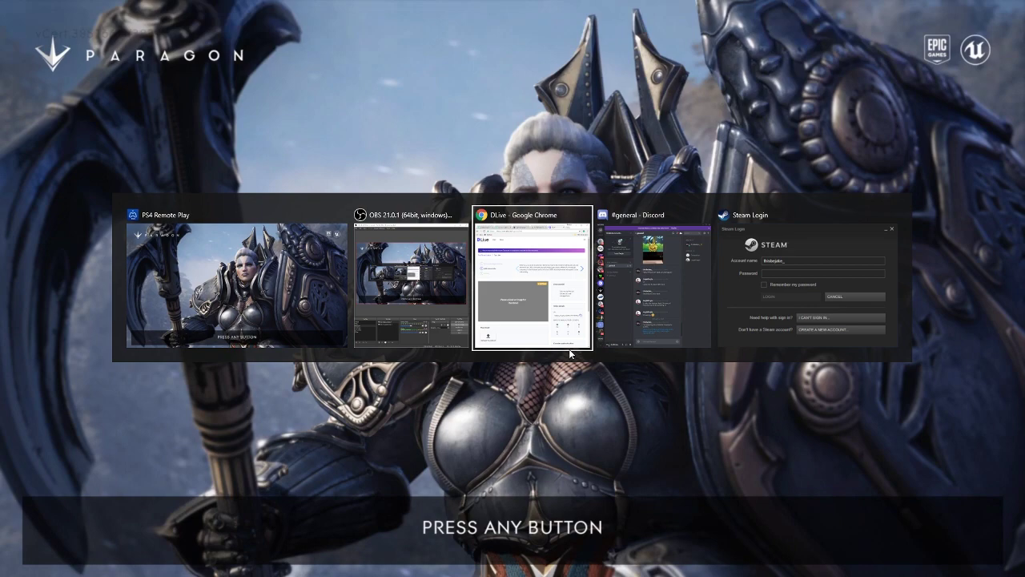
click(569, 349)
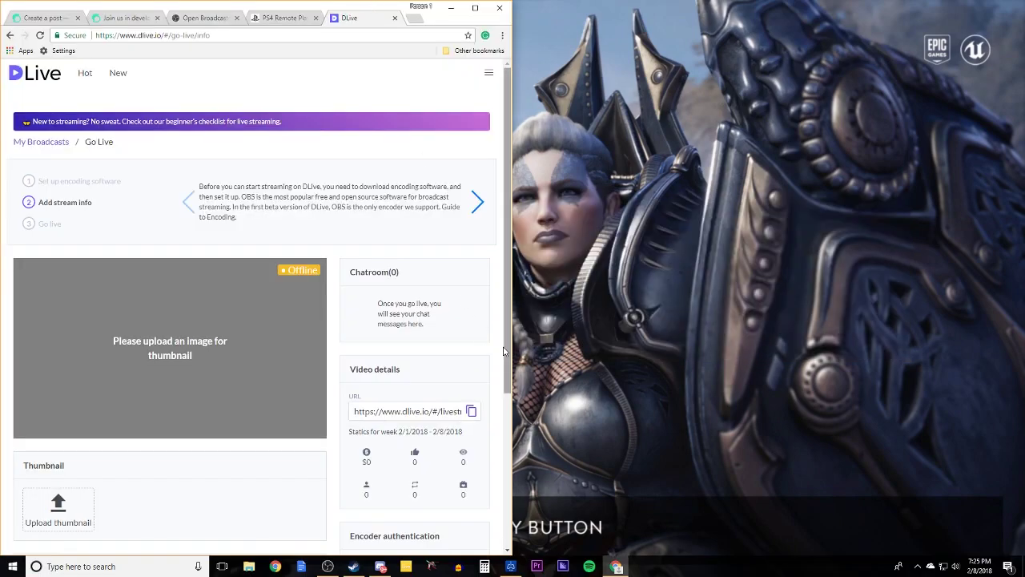
Bring OBS Studio to the front from its taskbar icon, next to the DLive page
click(329, 567)
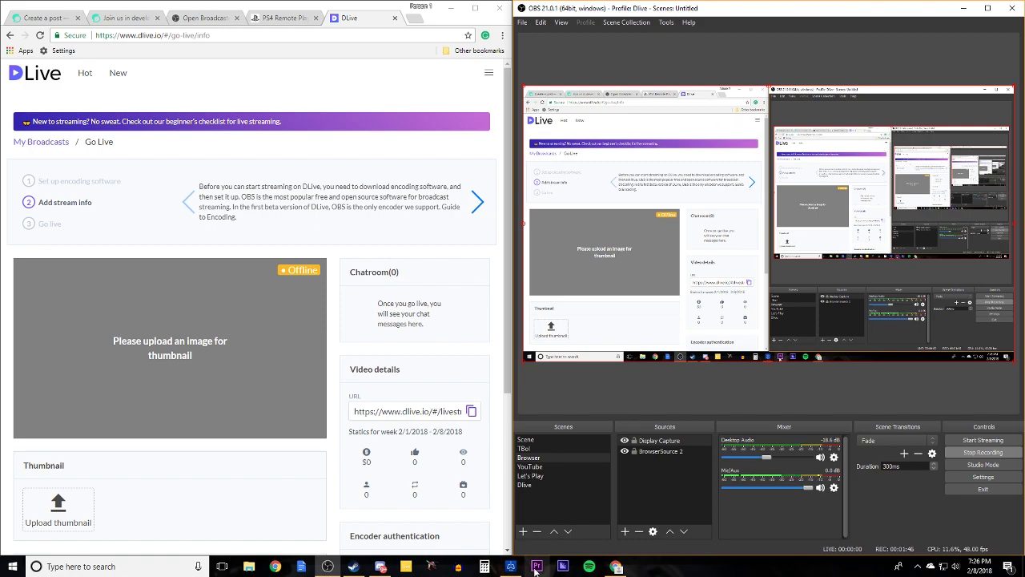
mouse_move(510, 570)
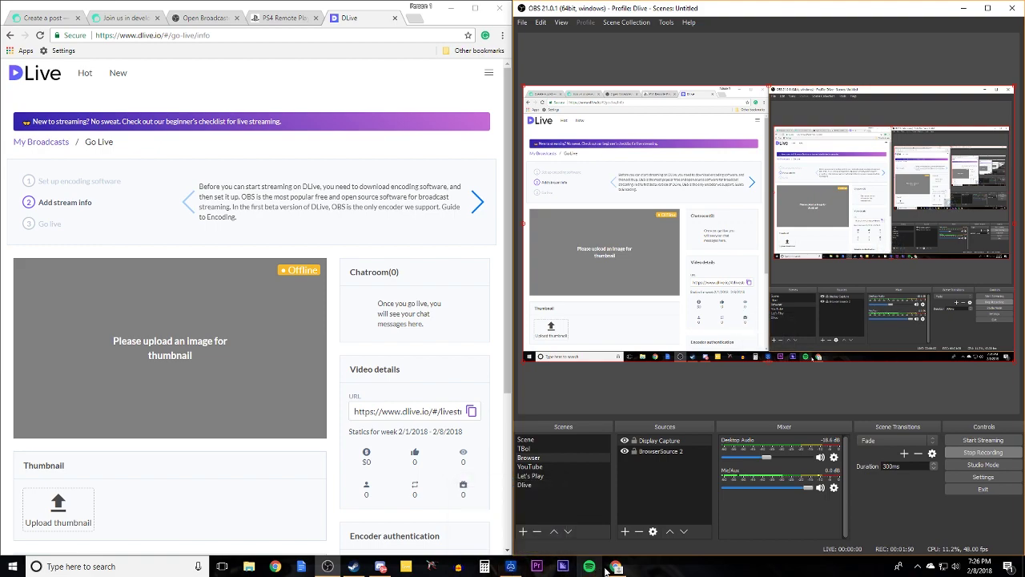
mouse_move(616, 569)
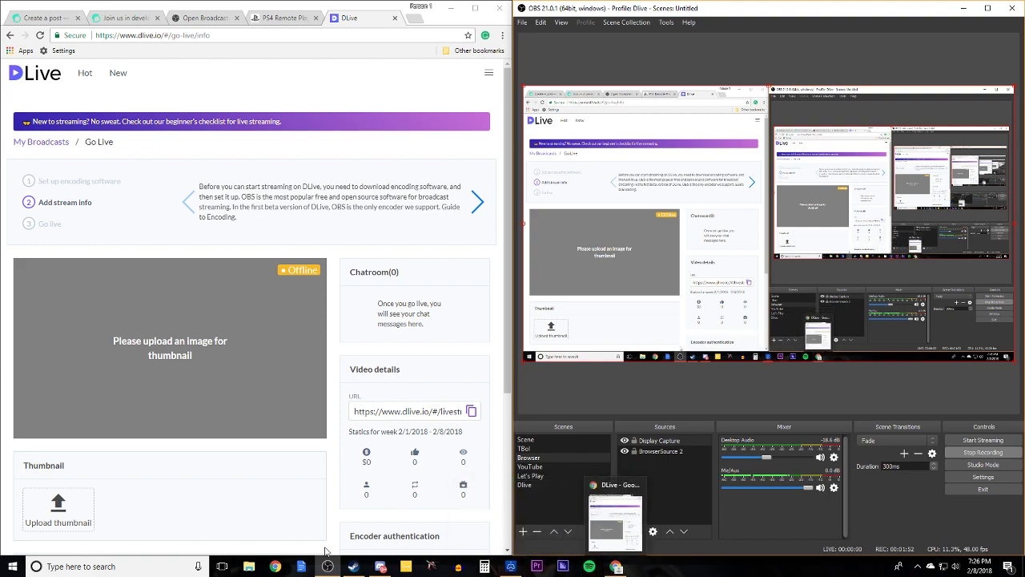
mouse_move(327, 569)
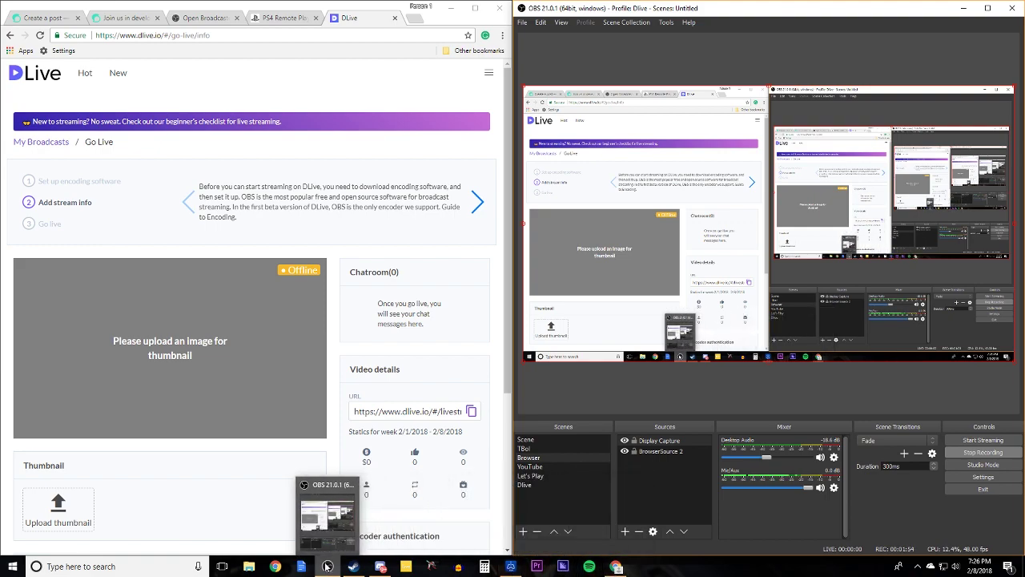
click(327, 566)
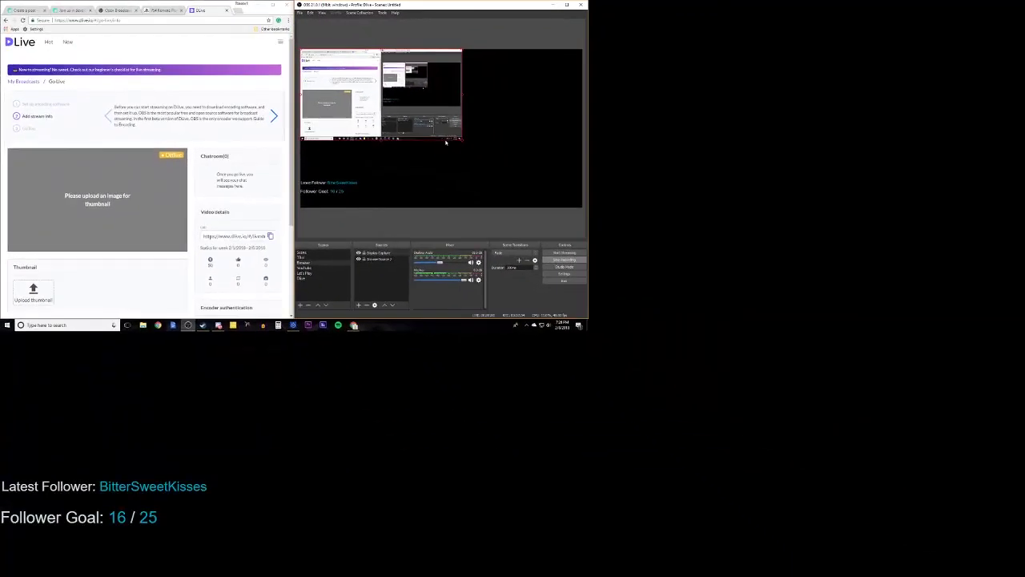
Hide BrowserSource 2, the follower-goal overlay, in the Sources list
click(358, 259)
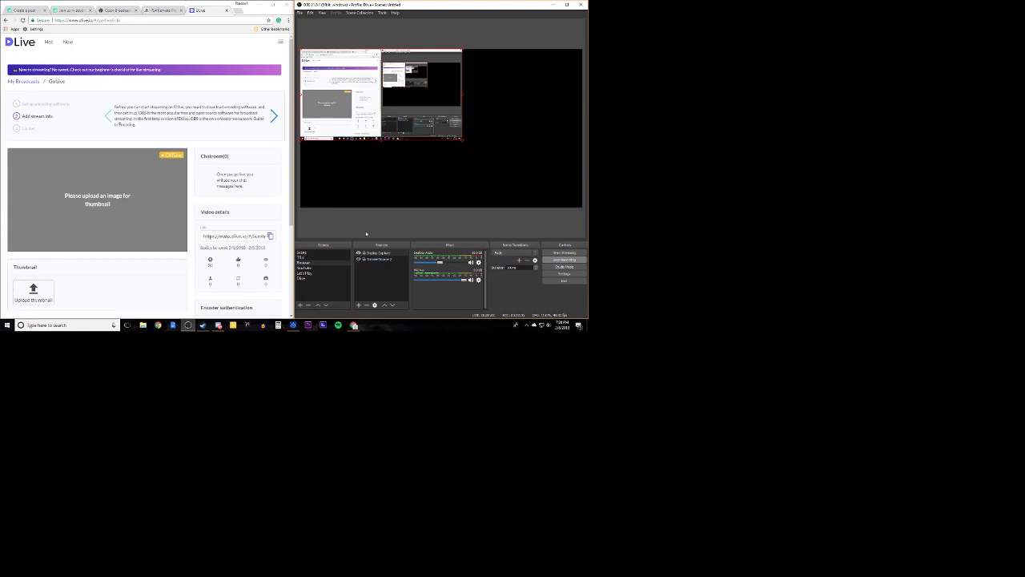